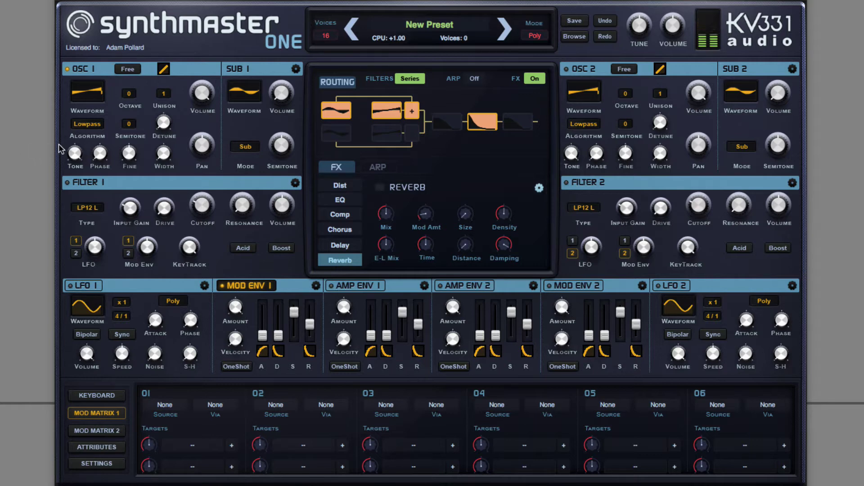
- Set OSC 1 Unison to 7 voices and raise Detune to about +41
click(163, 94)
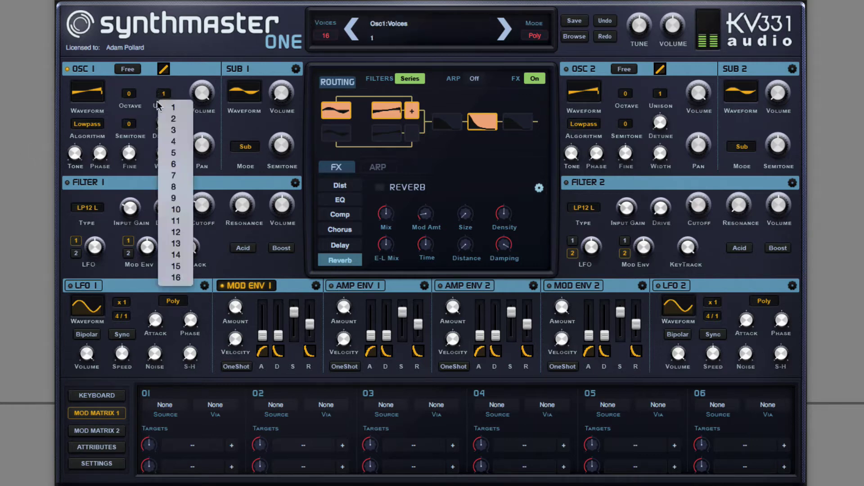
click(170, 175)
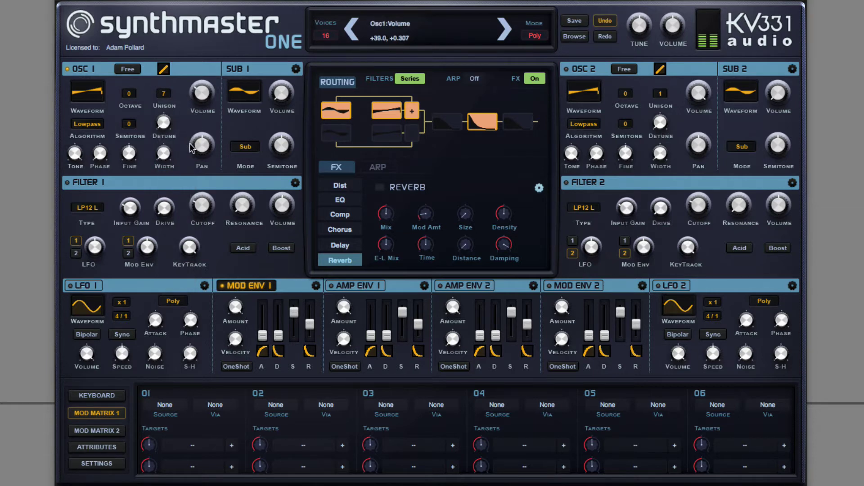
drag(167, 131, 166, 100)
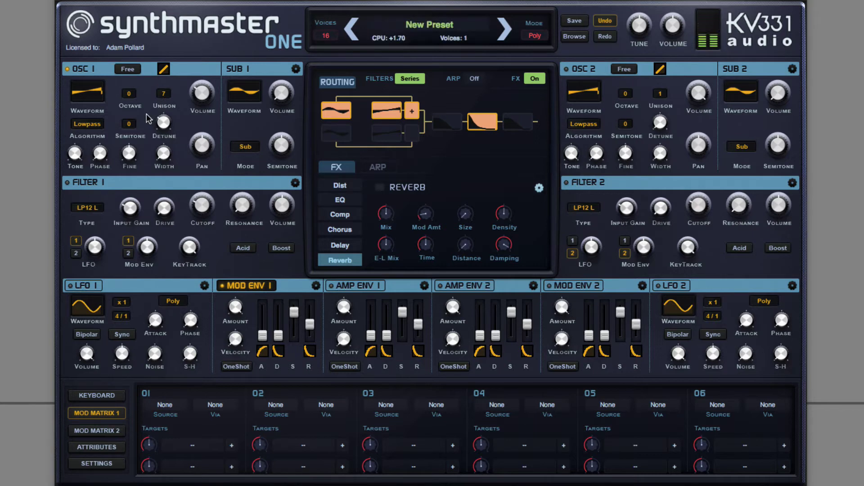
mouse_move(134, 72)
- Enable oscillator 2 with the Analog Sh01 Sawtooth waveform
click(67, 69)
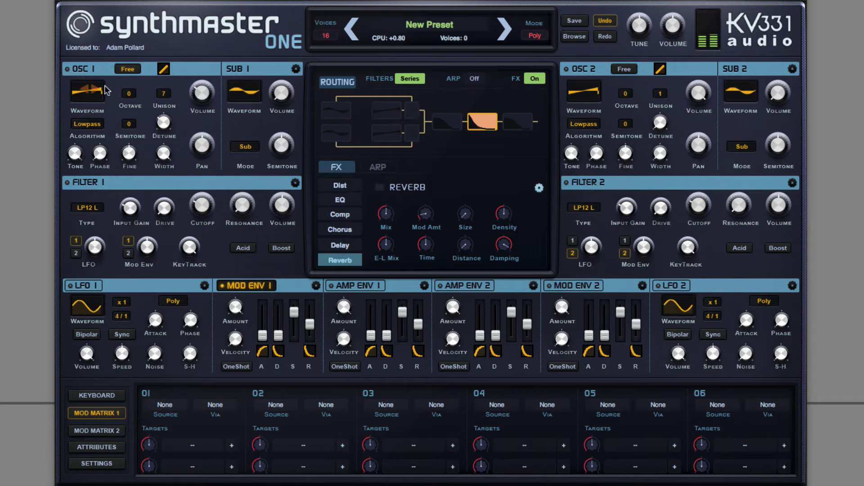
click(566, 68)
click(577, 96)
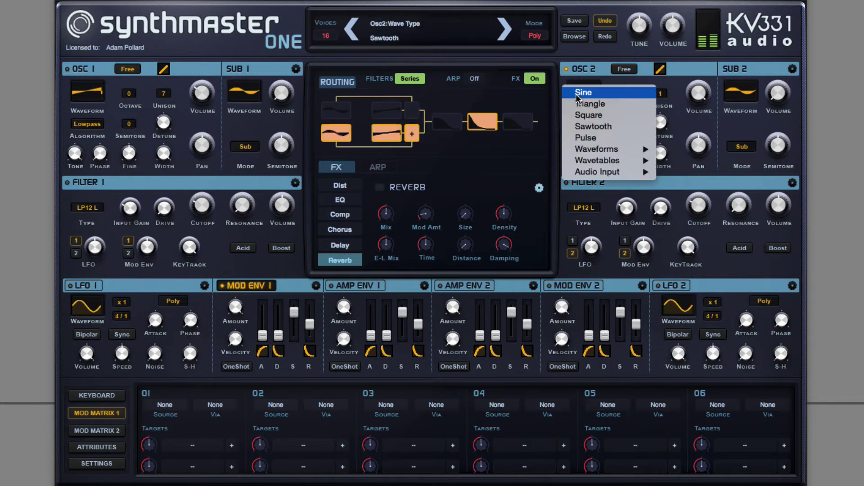
mouse_move(607, 147)
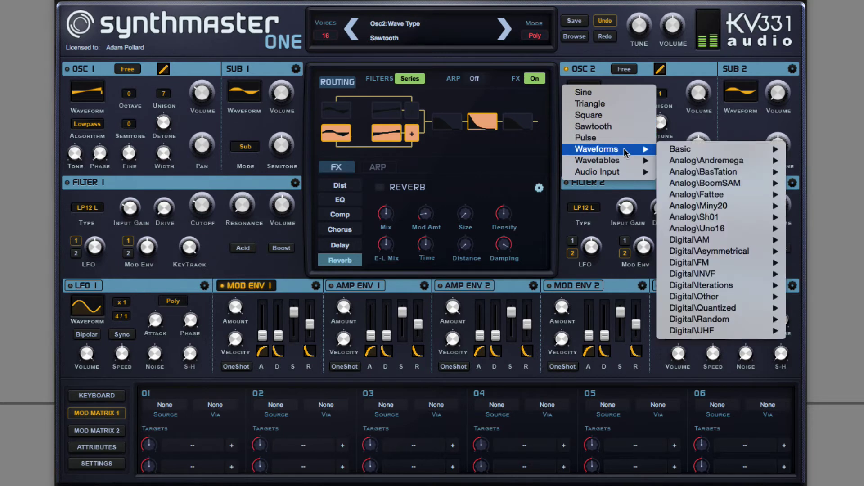
mouse_move(756, 217)
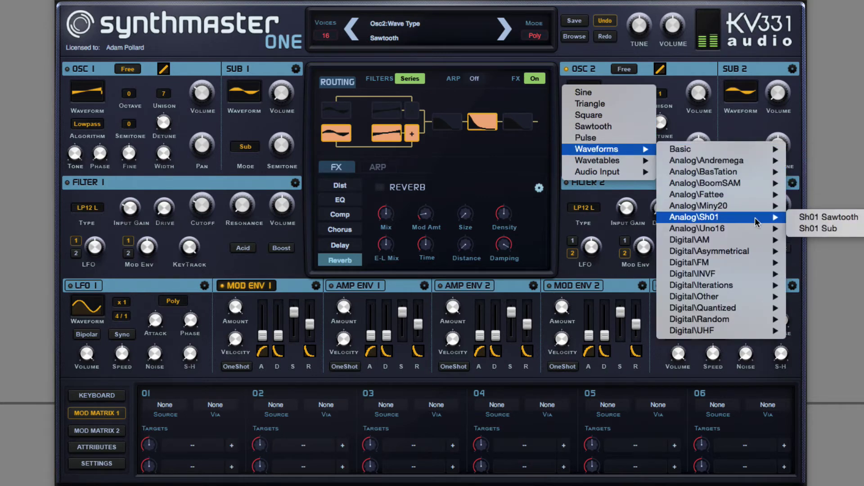
click(792, 218)
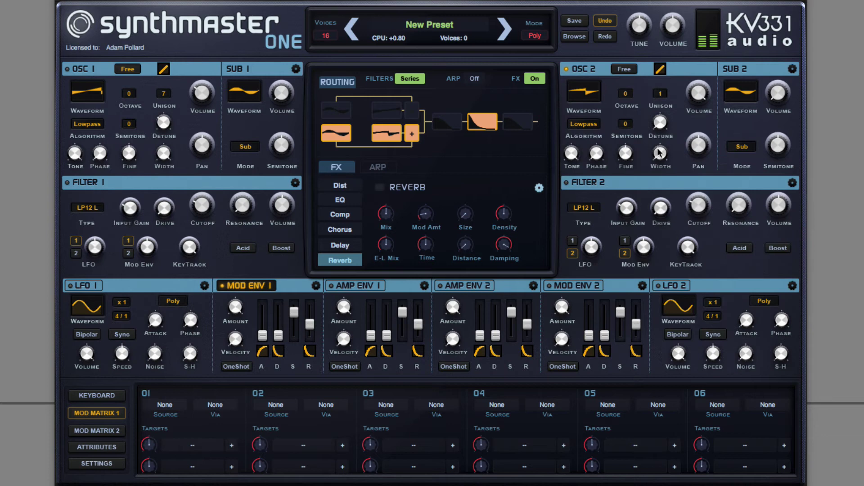
- Set oscillator 2's Octave to +1 and re-enable oscillator 1
click(627, 94)
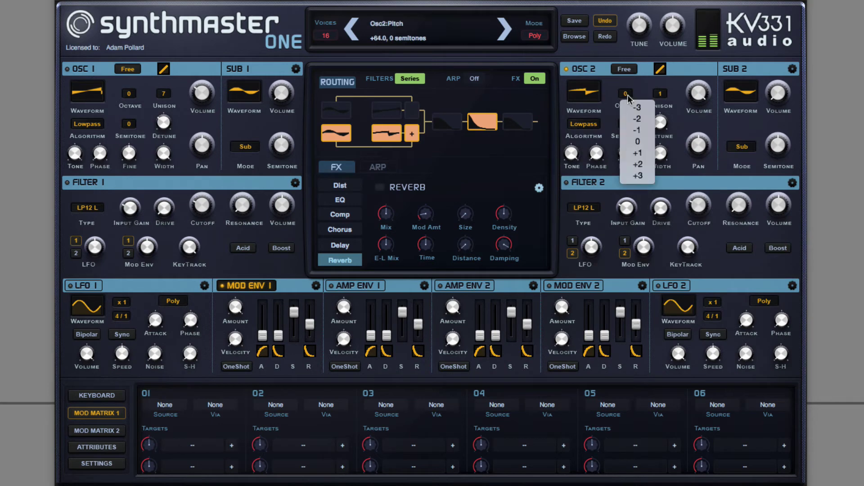
click(630, 153)
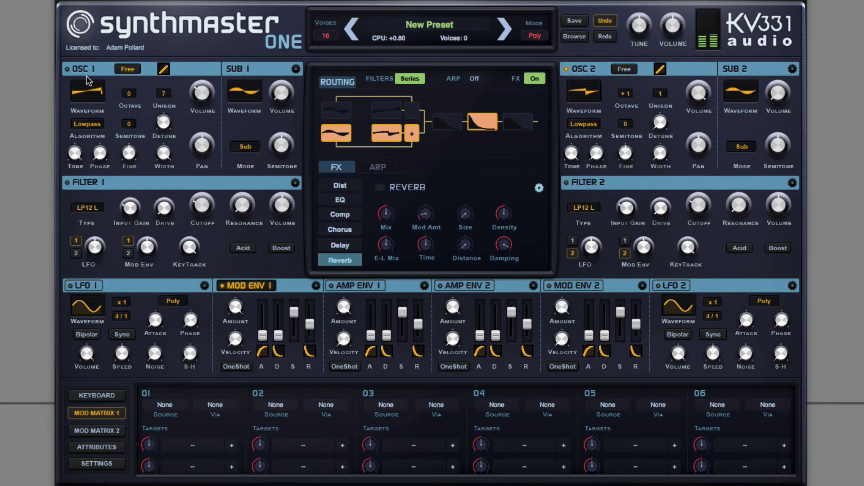
click(71, 70)
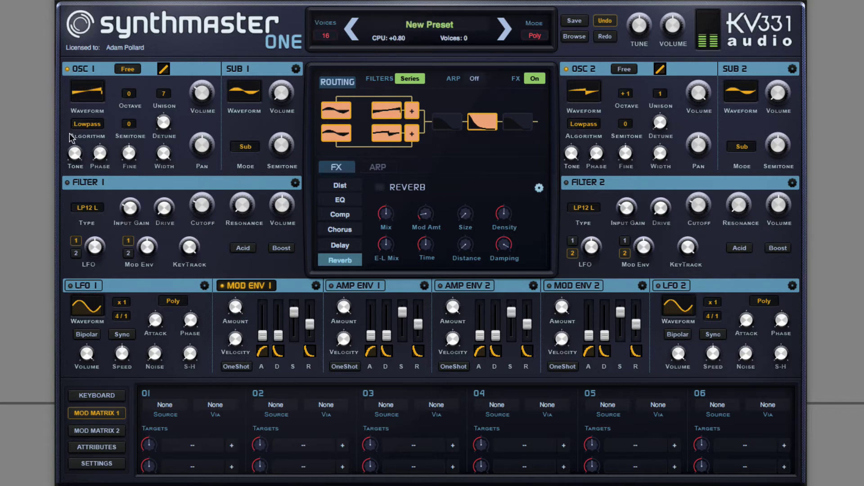
- Turn on Filter 1 at about 2924 Hz cutoff, with Mod Env amount raised and MOD ENV 1 decay near 0.99 sec
click(67, 182)
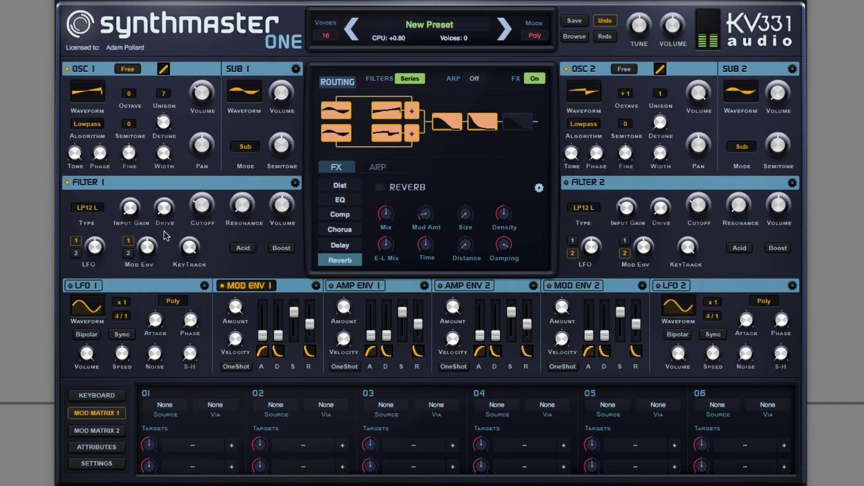
drag(193, 210, 203, 179)
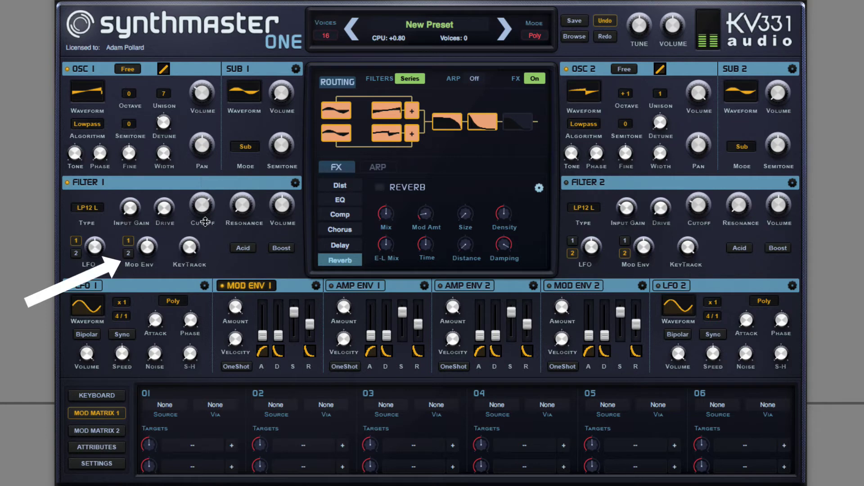
mouse_move(149, 247)
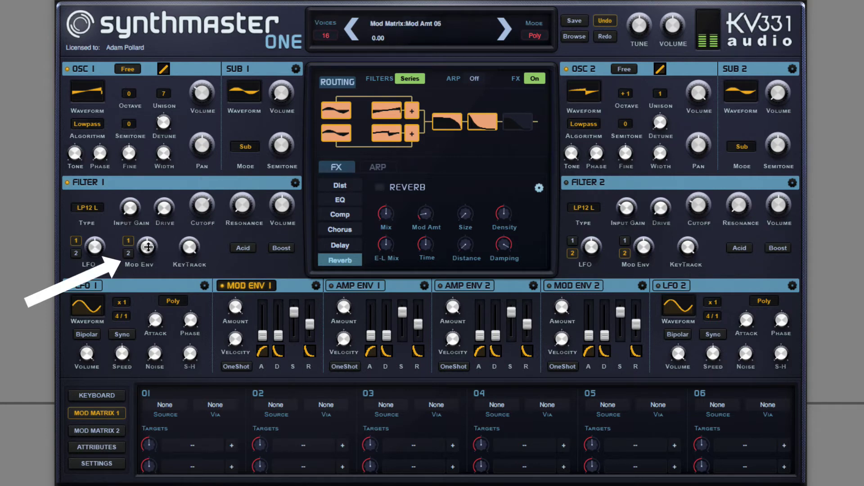
drag(148, 247, 157, 229)
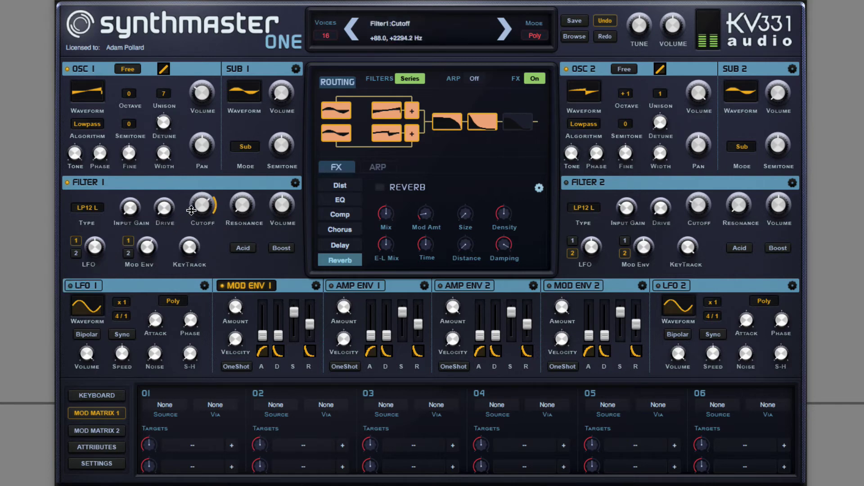
drag(199, 208, 200, 204)
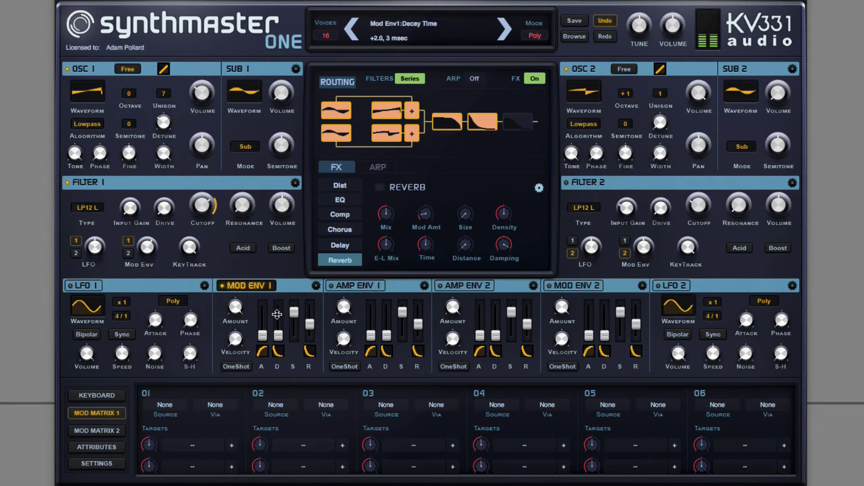
drag(277, 314, 294, 328)
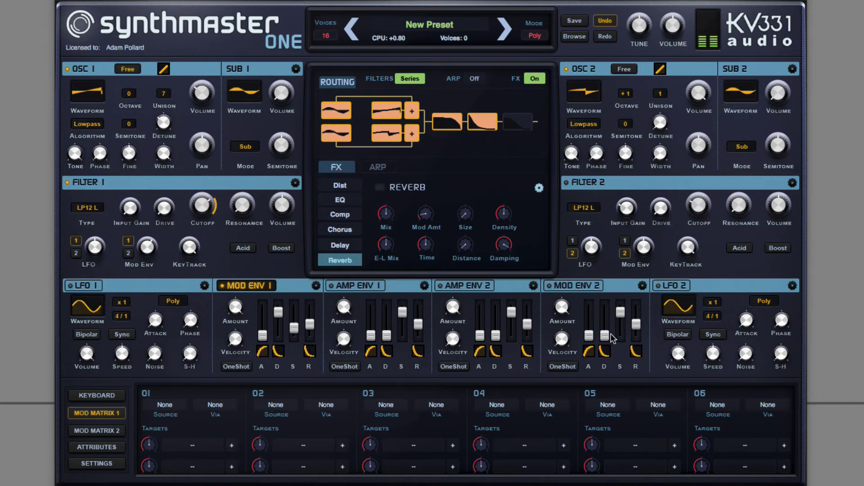
- Drag MOD ENV 2's decay slider to about 6 msec
drag(619, 312, 609, 335)
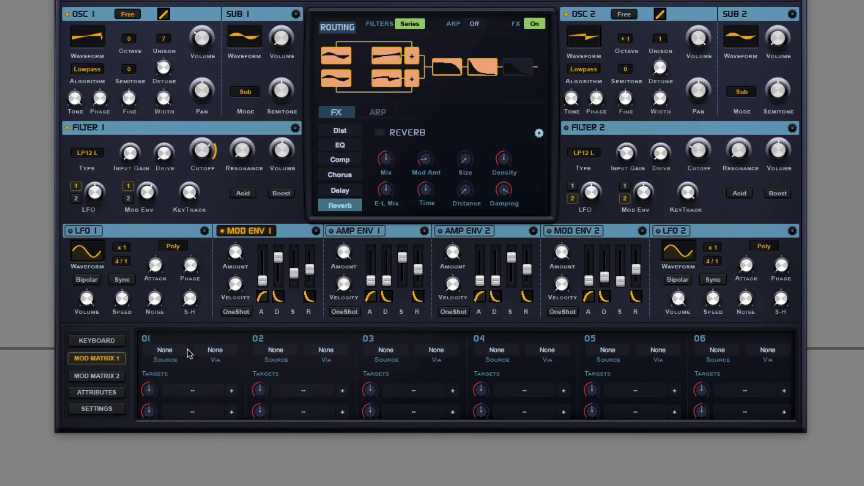
- In Mod Matrix slot 01, route Mod Envelope 2 to Osc1 Pitch and Osc2 Pitch, then adjust the amount
click(184, 404)
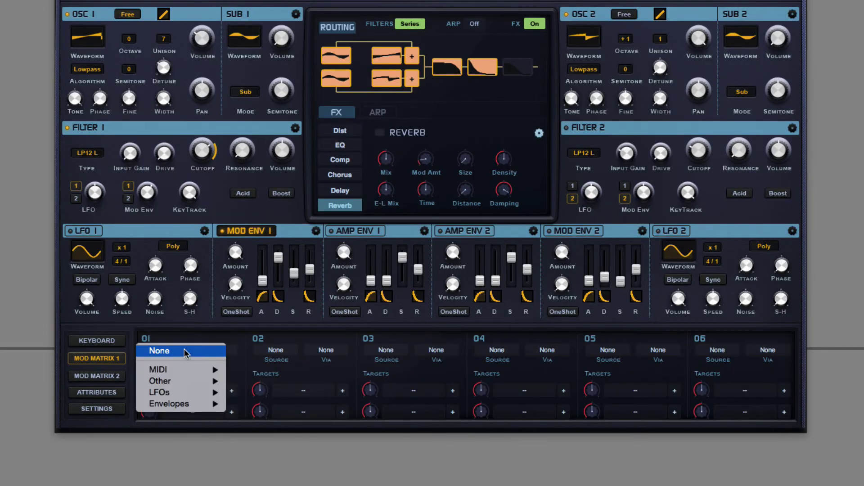
mouse_move(190, 404)
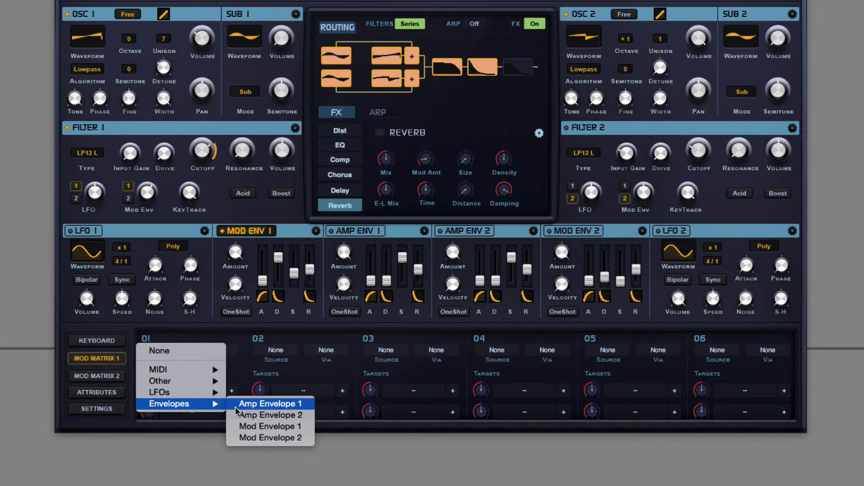
click(238, 438)
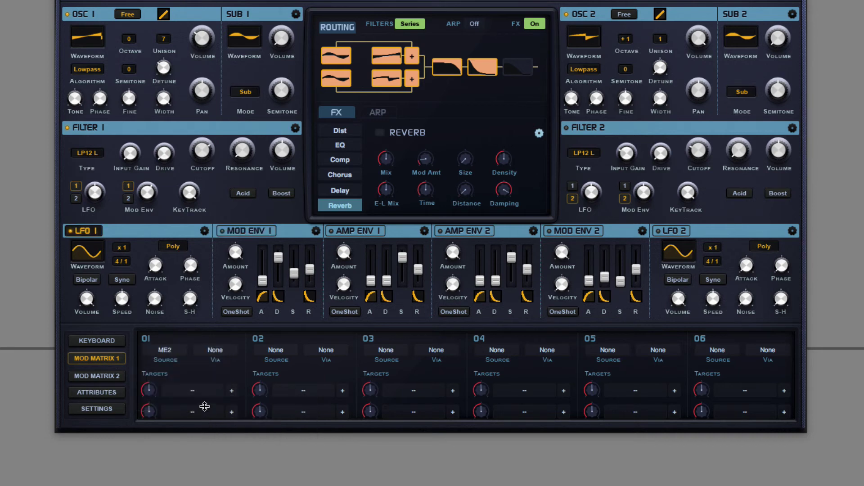
click(201, 390)
mouse_move(219, 416)
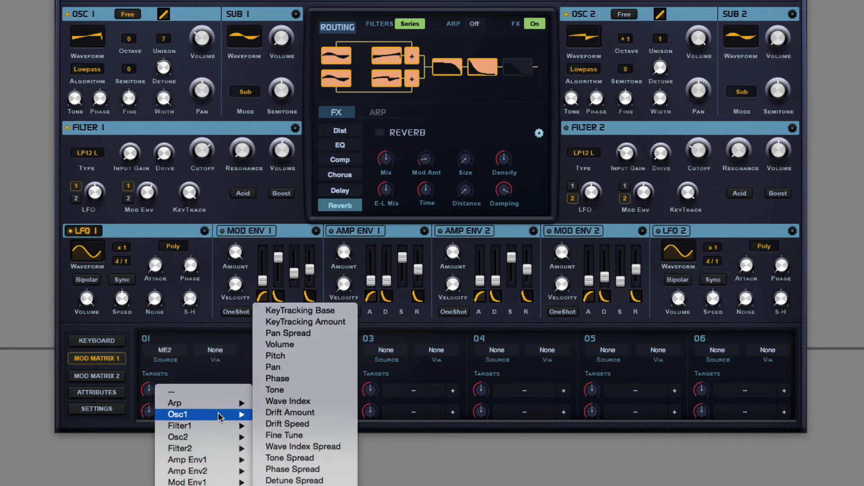
click(258, 357)
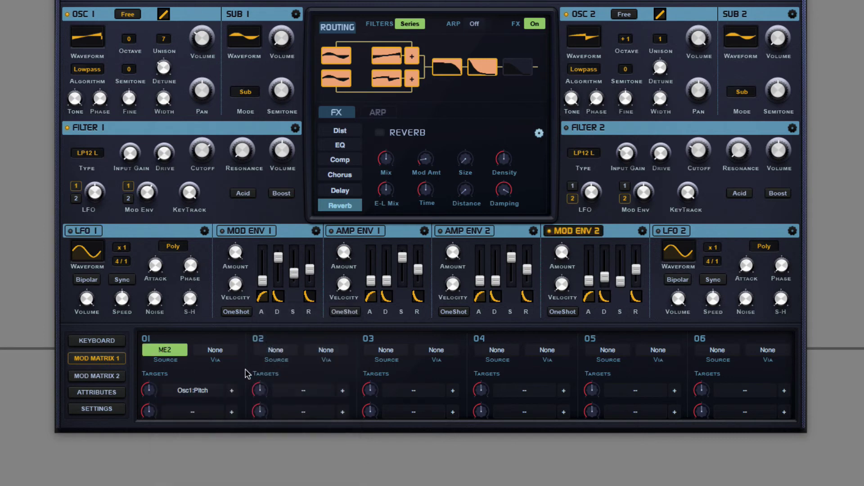
click(208, 407)
mouse_move(211, 458)
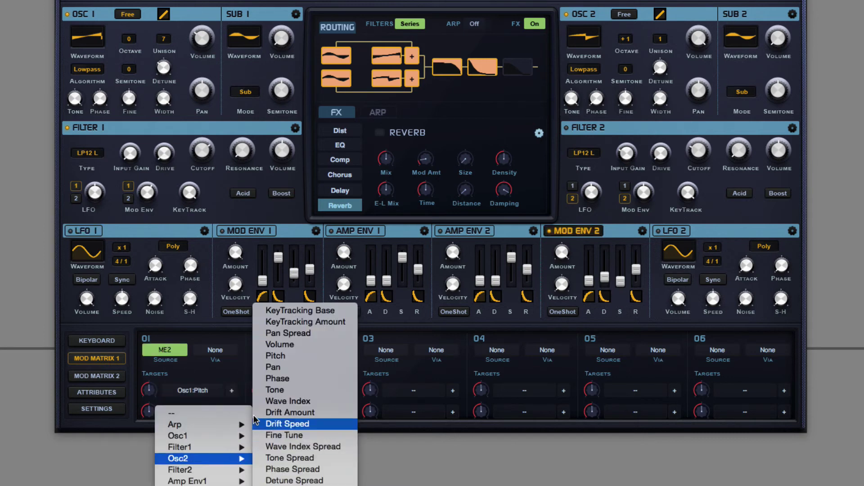
click(255, 356)
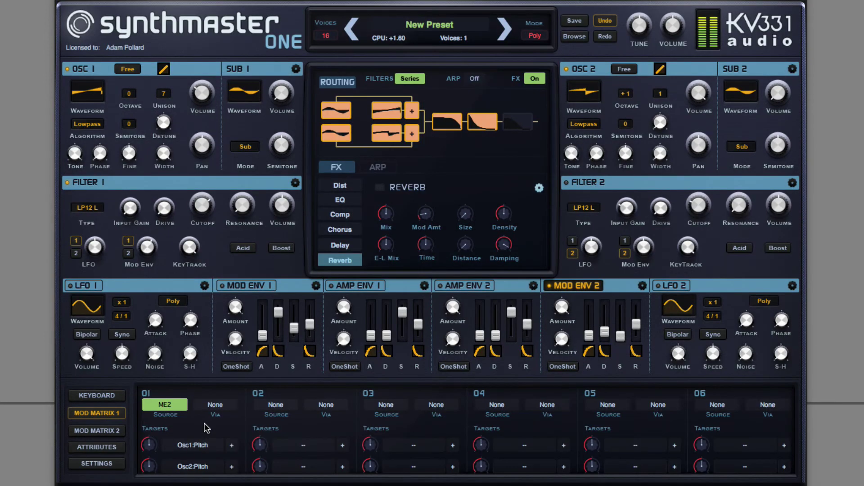
drag(149, 444, 146, 370)
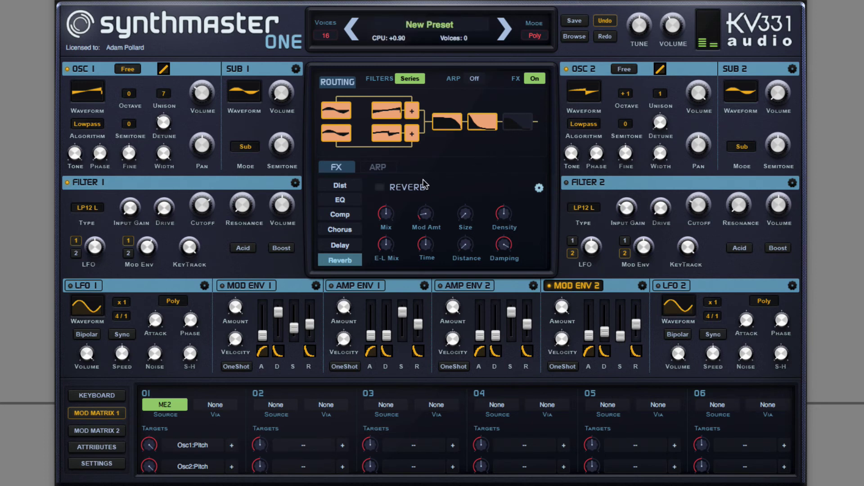
- Tick the REVERB enable checkbox in the FX Reverb tab
click(380, 189)
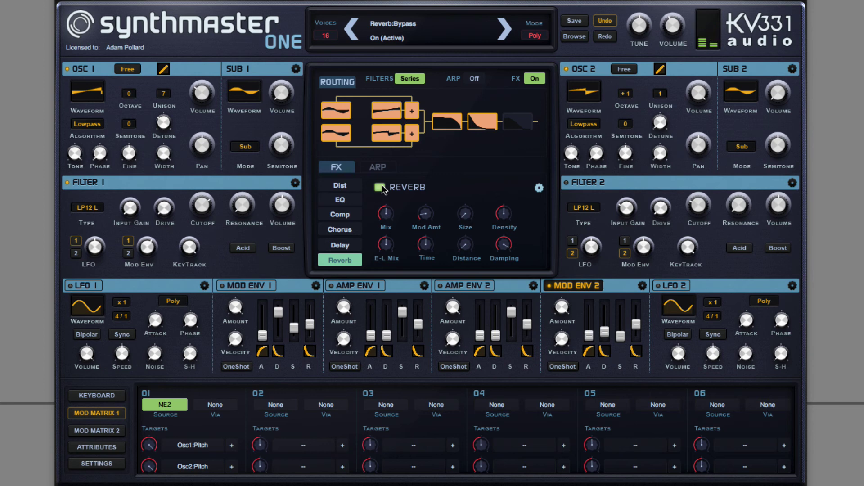
- Enable the Delay effect, adjust feedback, and set Delay L and Delay R to 1/8
click(347, 245)
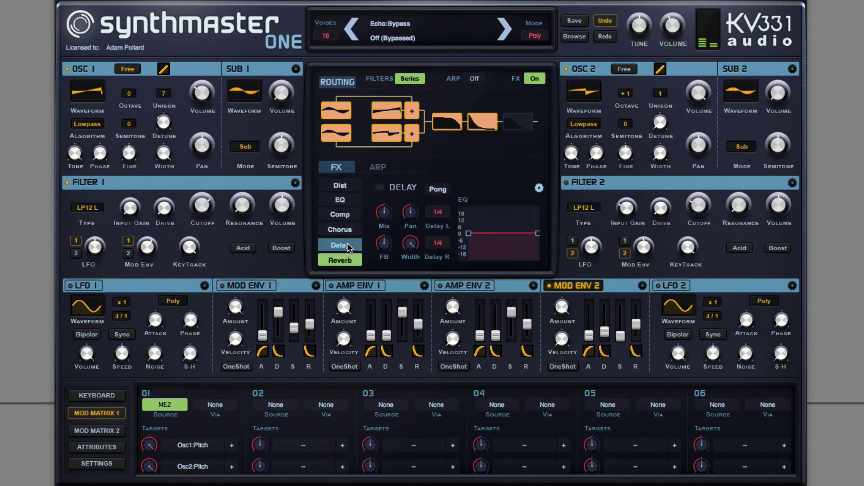
click(379, 188)
drag(383, 243, 385, 209)
click(433, 212)
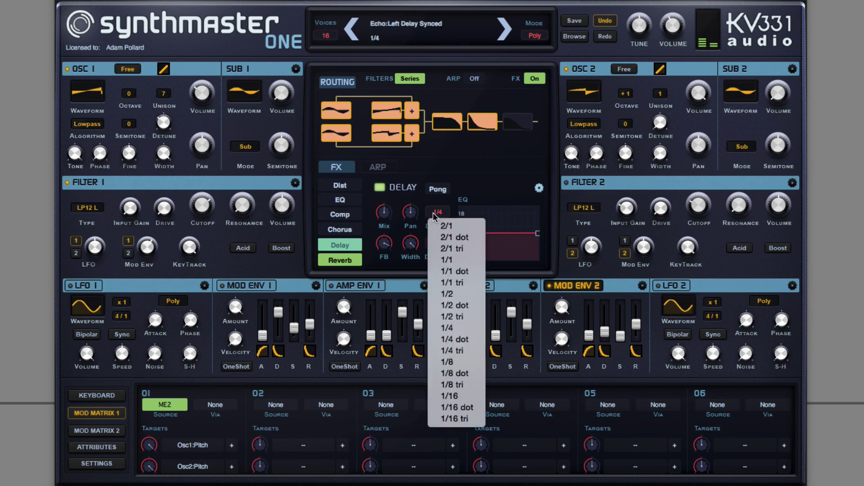
click(447, 362)
click(437, 243)
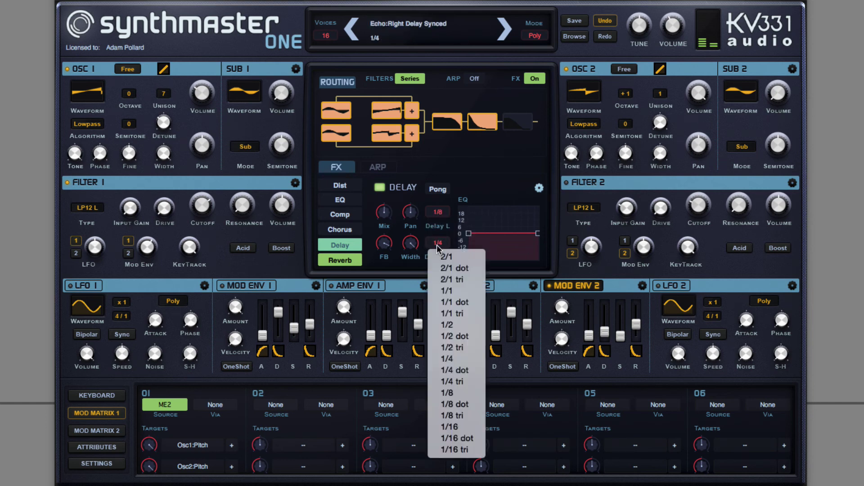
click(448, 393)
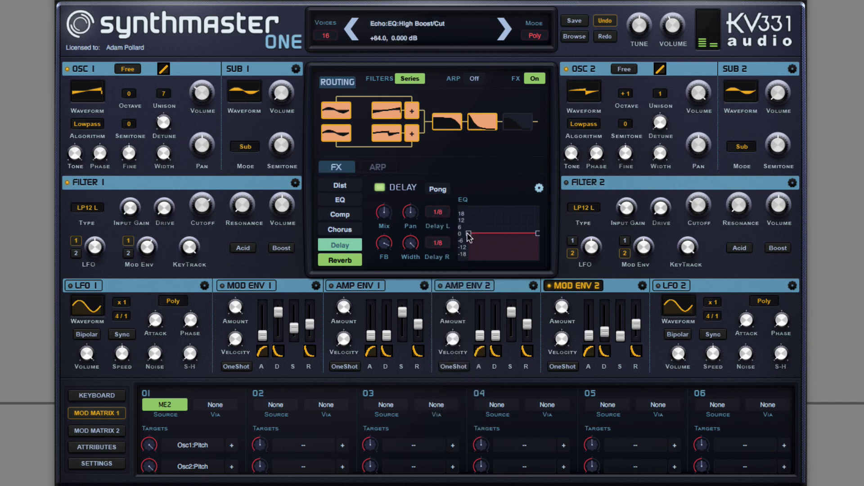
- Shape the delay EQ into a band-pass, cutting lows and highs, low edge near 508 Hz
drag(468, 233, 503, 290)
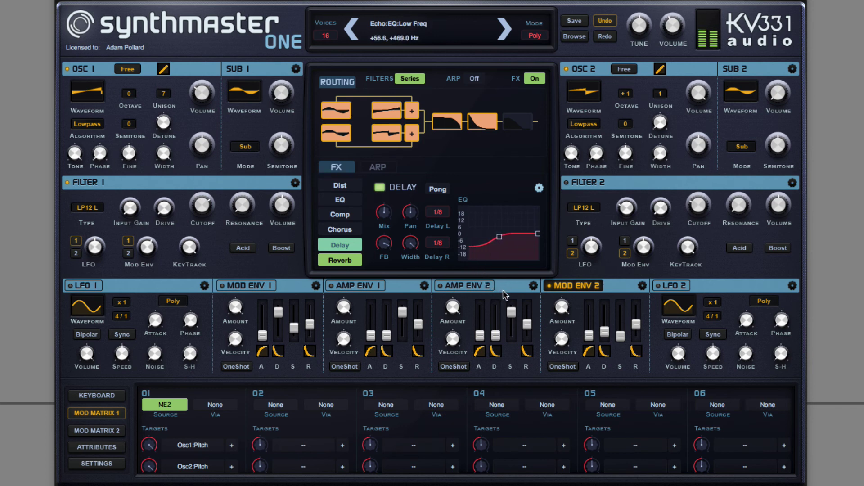
drag(537, 233, 504, 276)
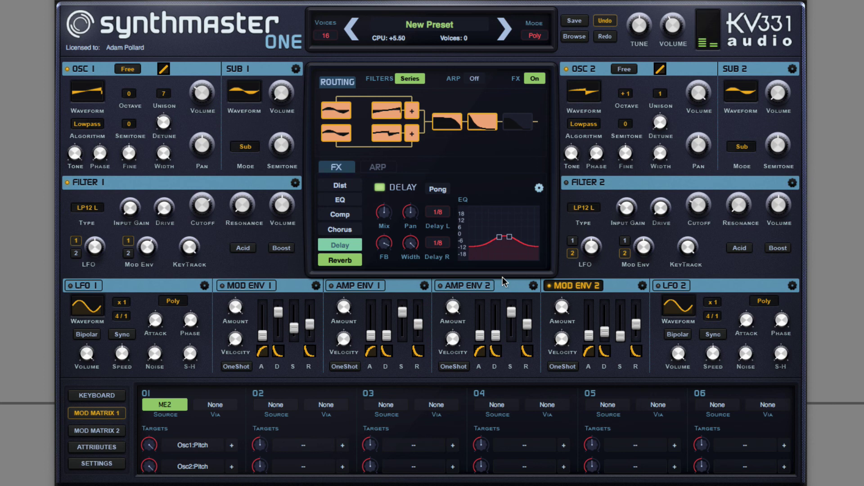
drag(503, 276, 487, 256)
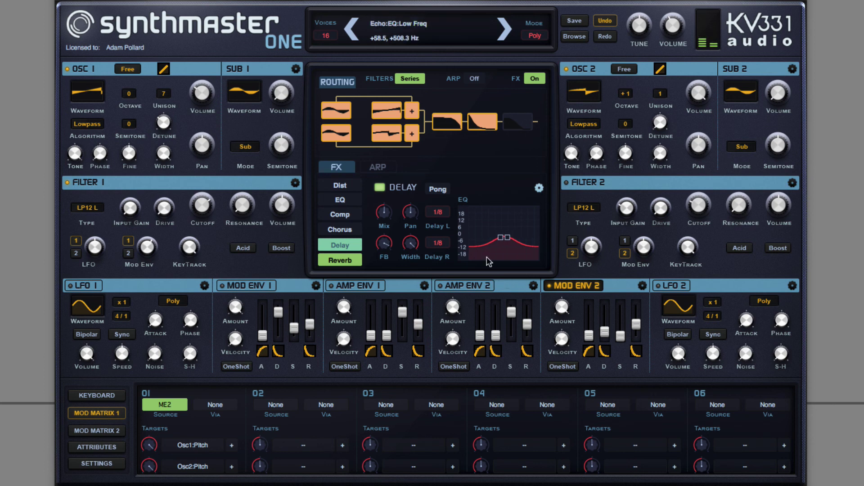